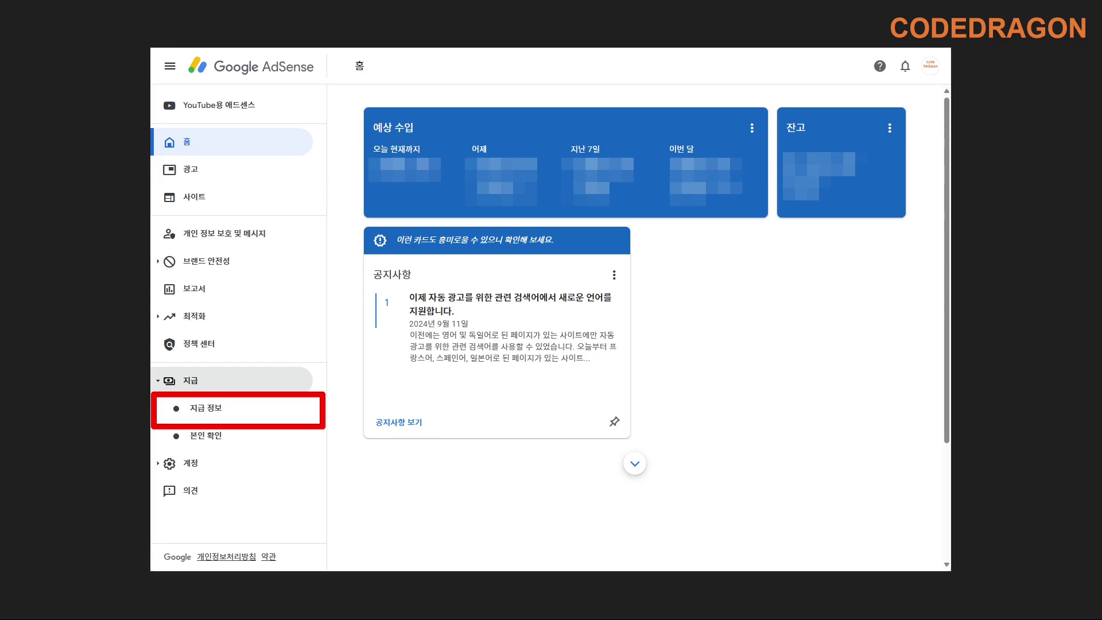
Start a new U.S. tax form submission from the AdSense payments info and verify identity with the account password.
left_click(206, 408)
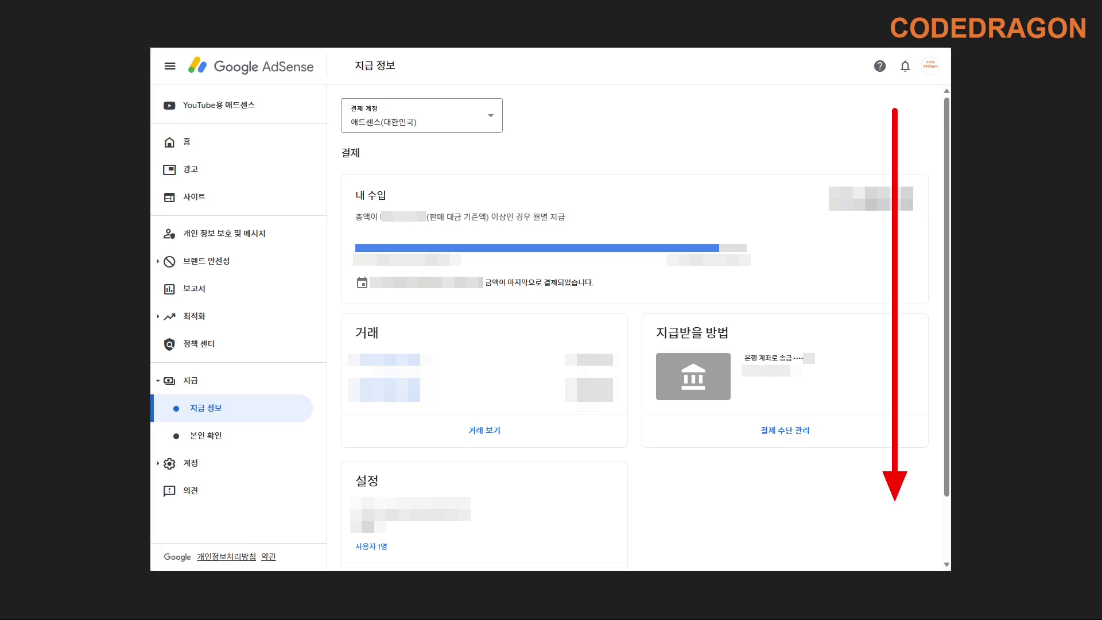
scroll(634, 327, "down", 2)
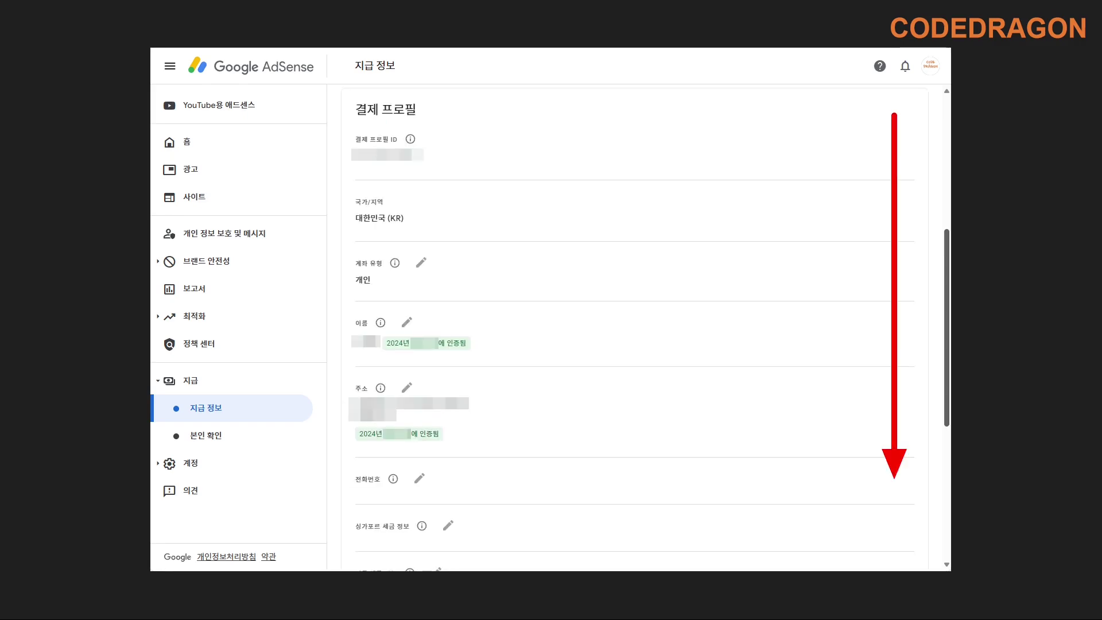
scroll(634, 322, "down", 5)
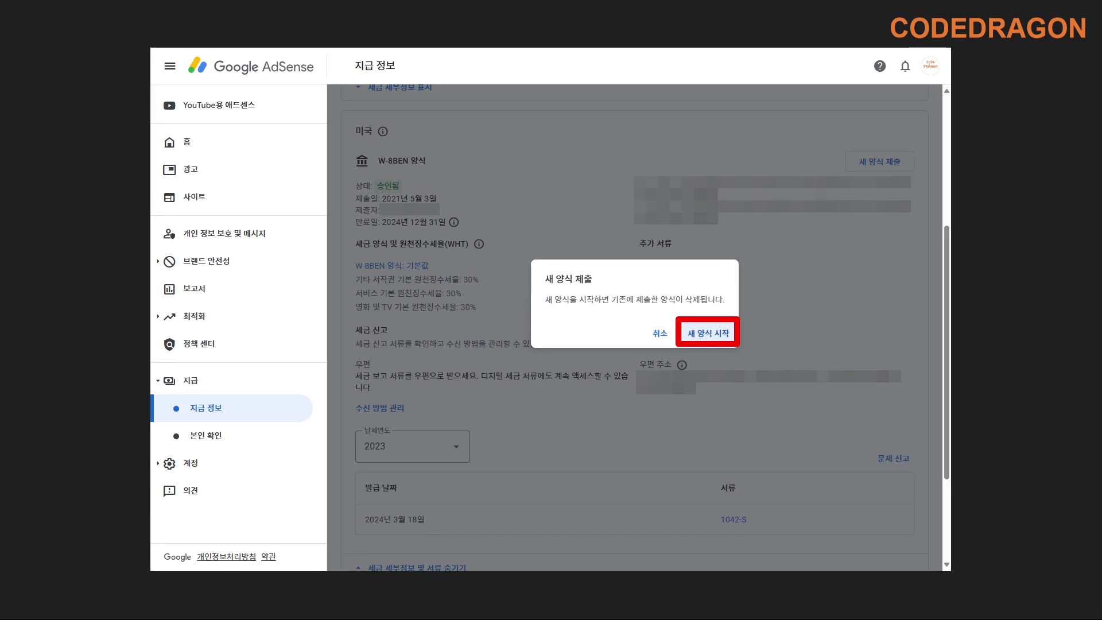
key("Return")
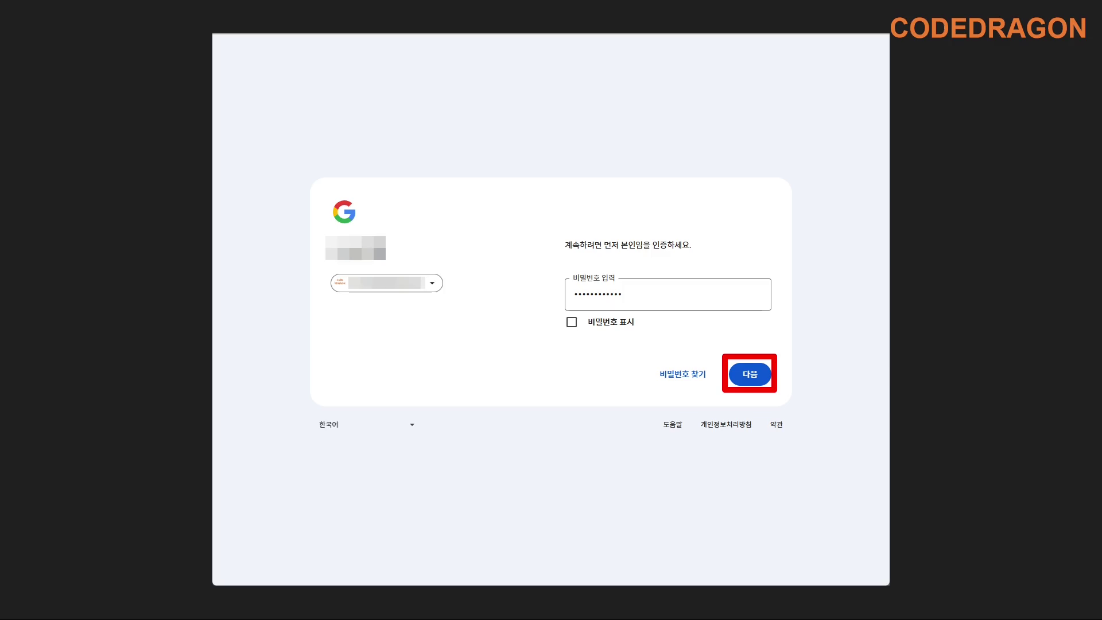
key("Return")
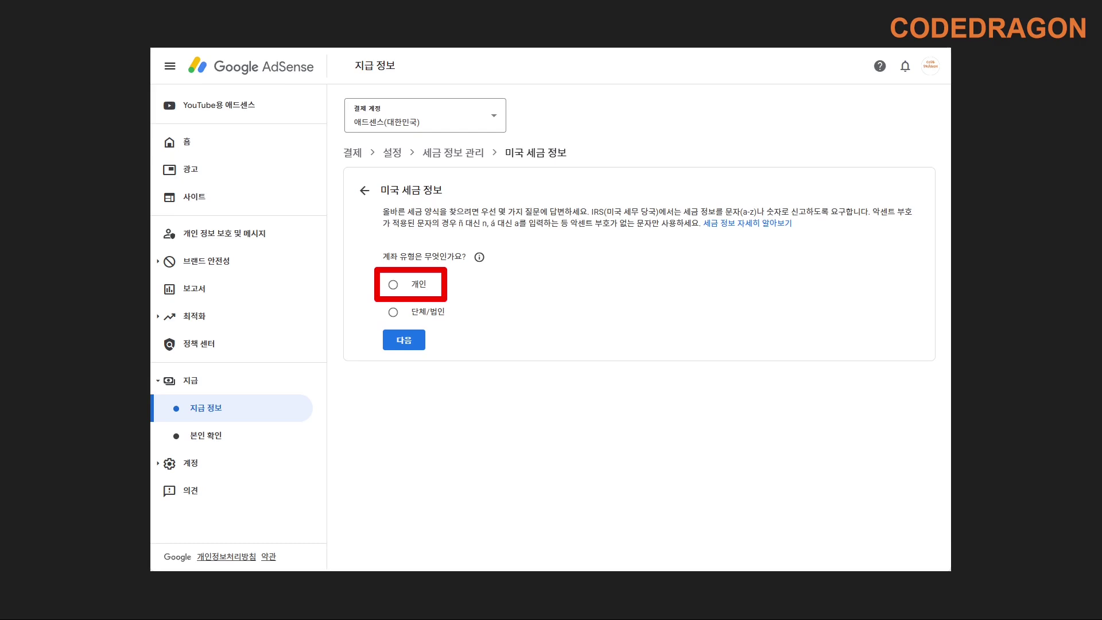
Choose 개인 as the account type, 아니요 for U.S. citizenship or residency, and W-8BEN as the tax form.
left_click(393, 284)
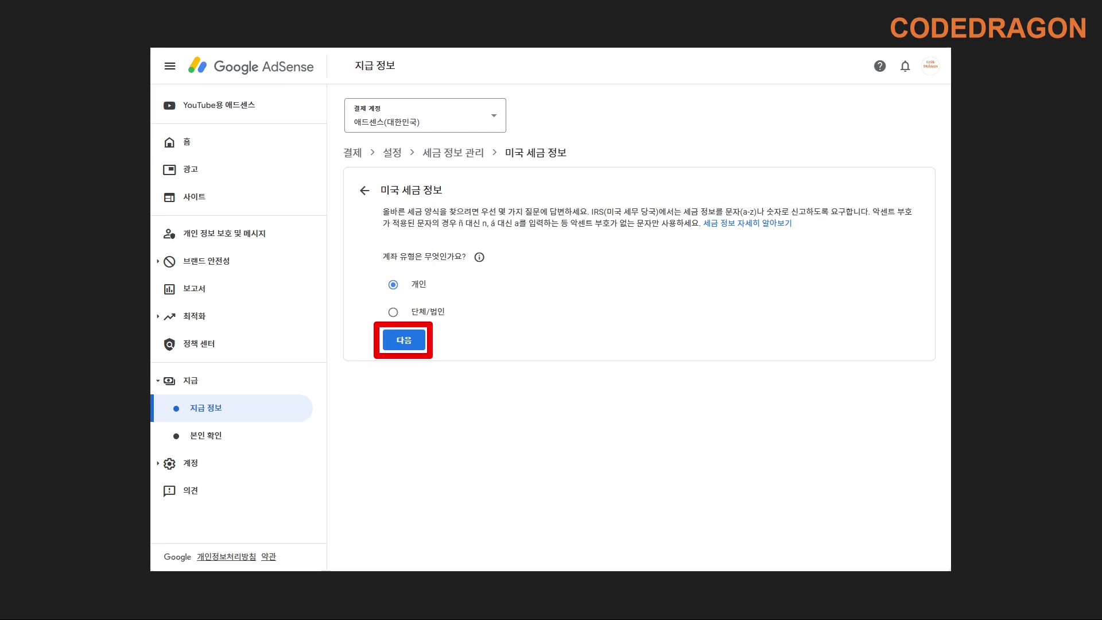
left_click(404, 340)
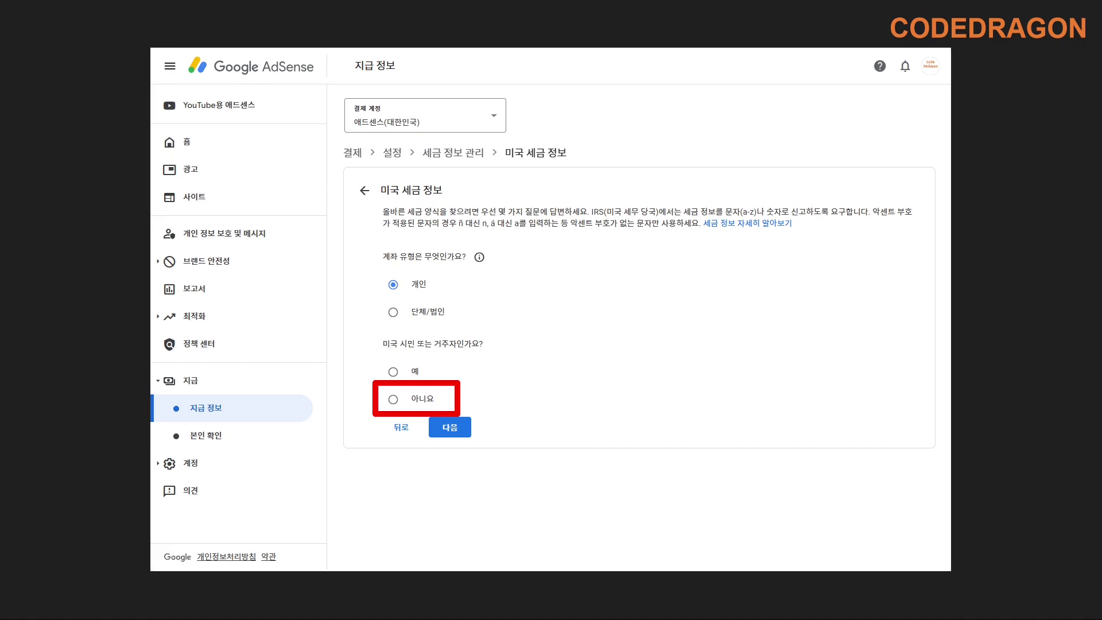
left_click(393, 399)
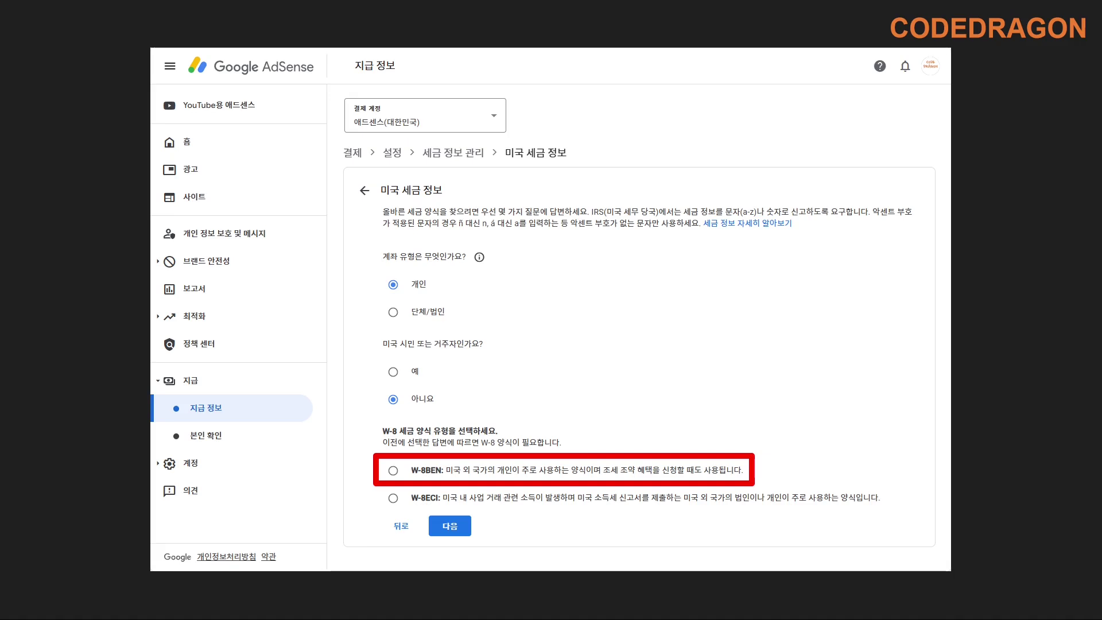
left_click(393, 470)
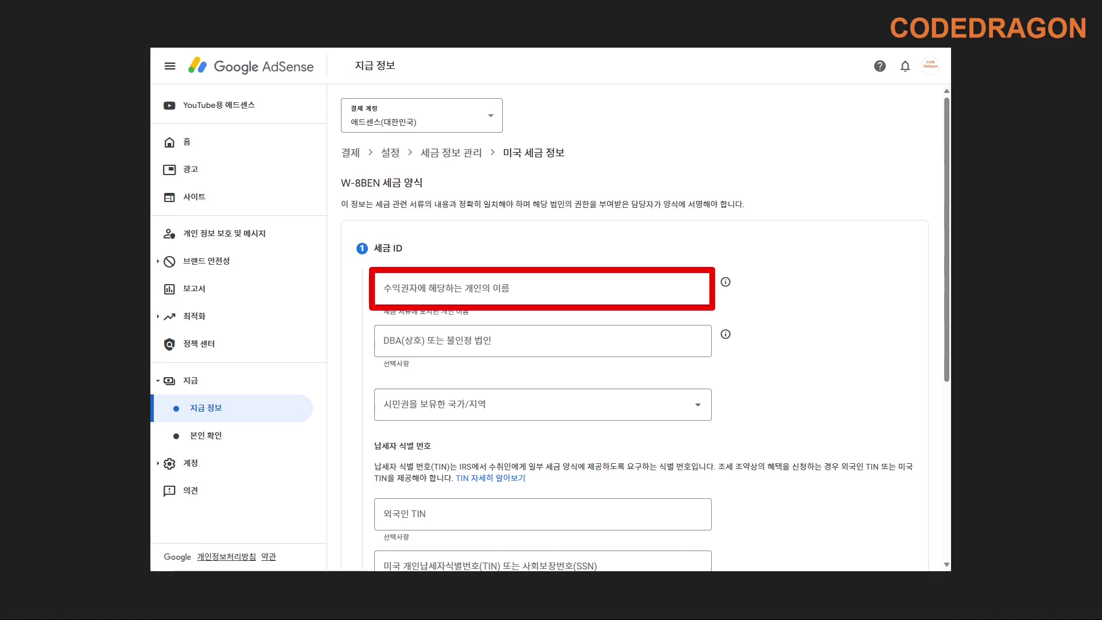
Fill in the tax ID section with the beneficiary's full name and 대한민국 as the country of citizenship.
left_click(384, 289)
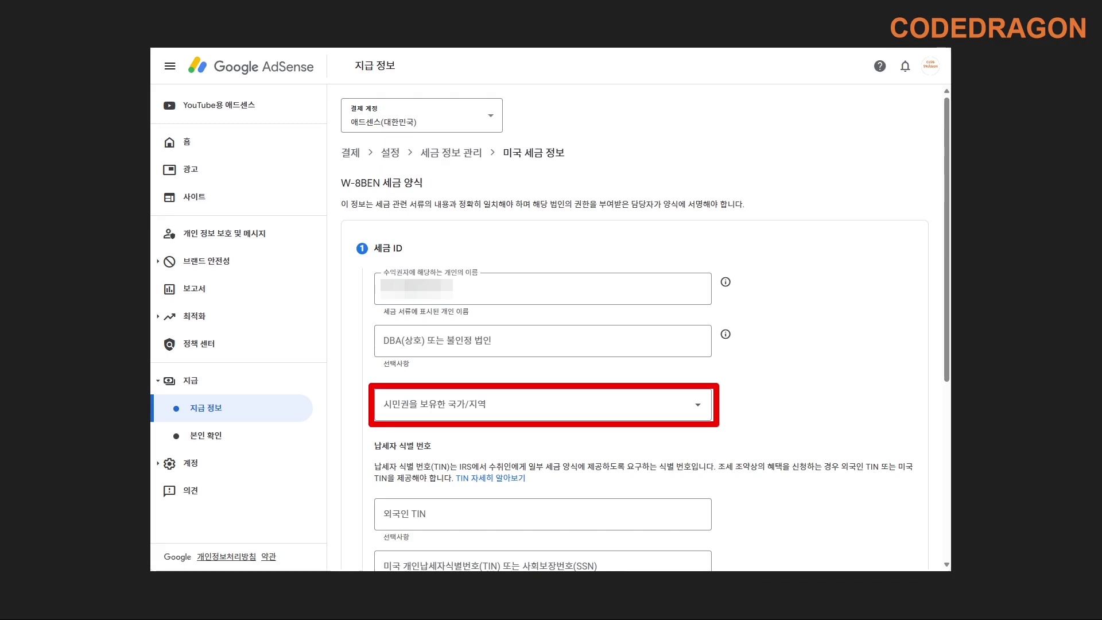
left_click(542, 404)
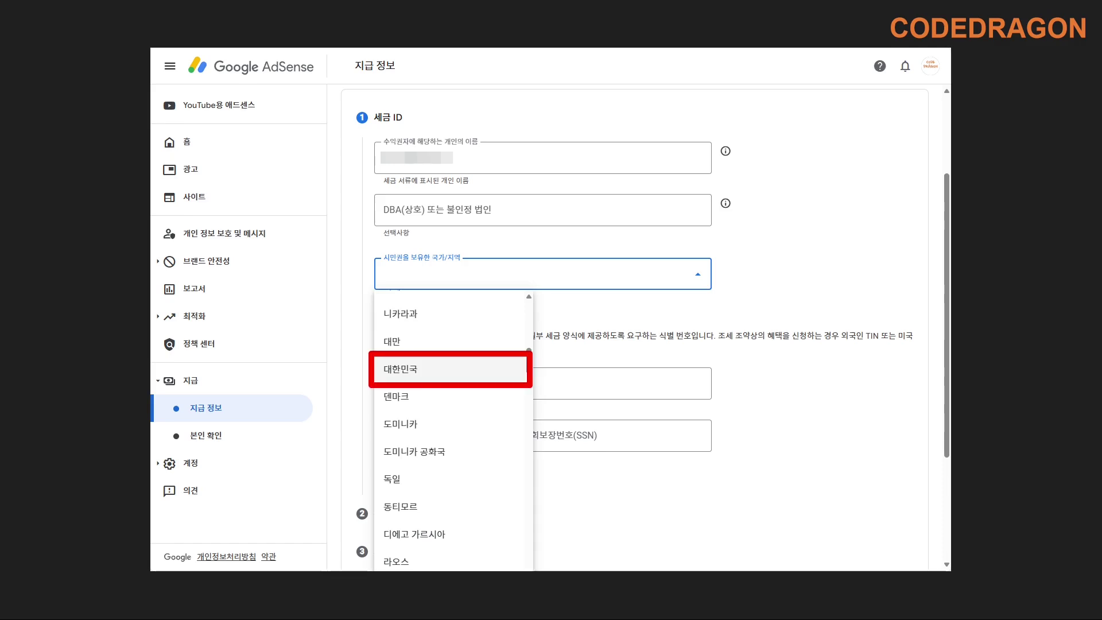
key("Return")
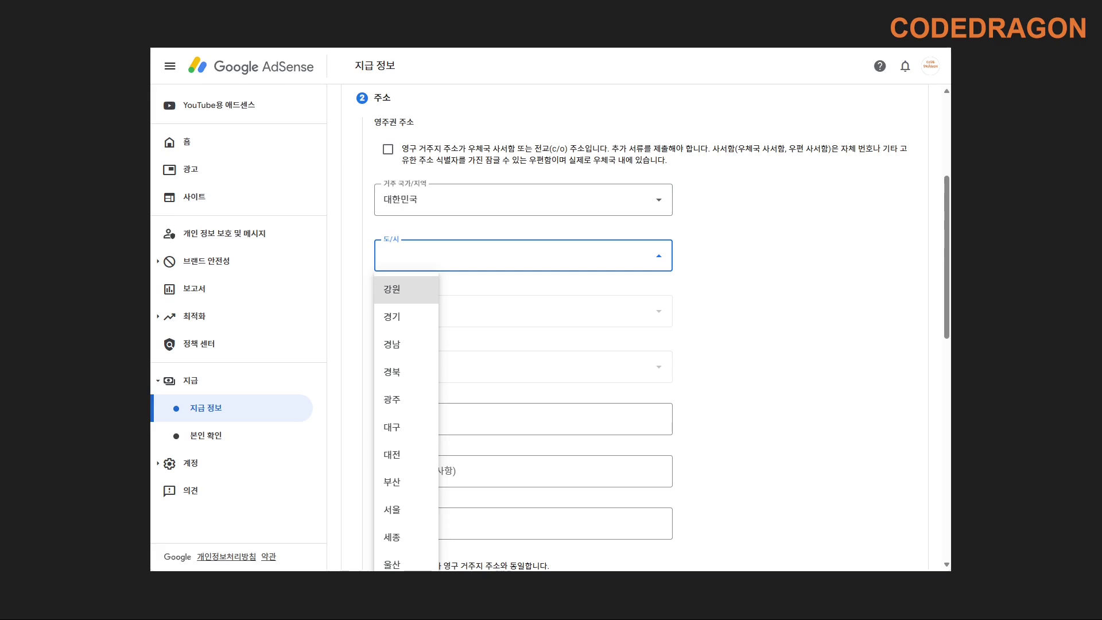
Enter the permanent residence's province, district, detailed address and postal code, and mark the mailing address as the same.
key("Return")
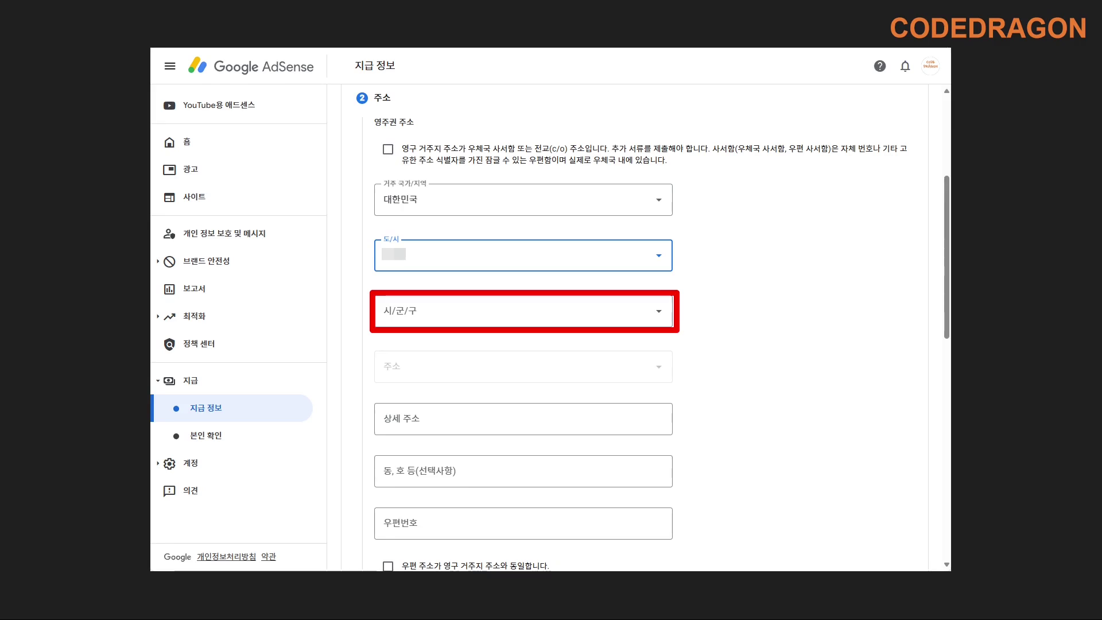
left_click(523, 311)
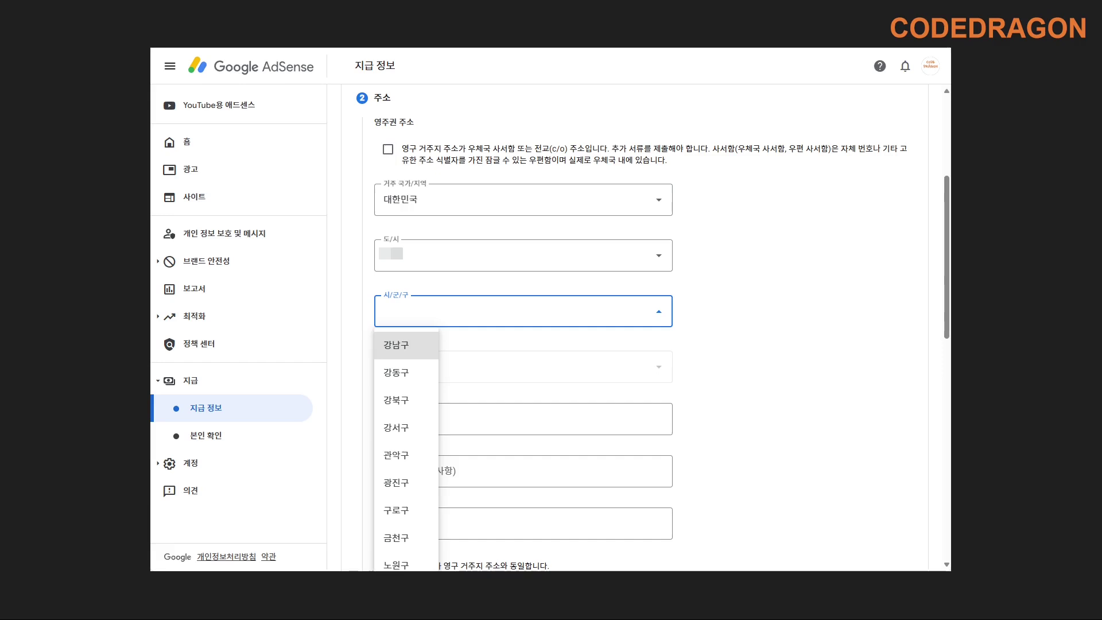
key("Return")
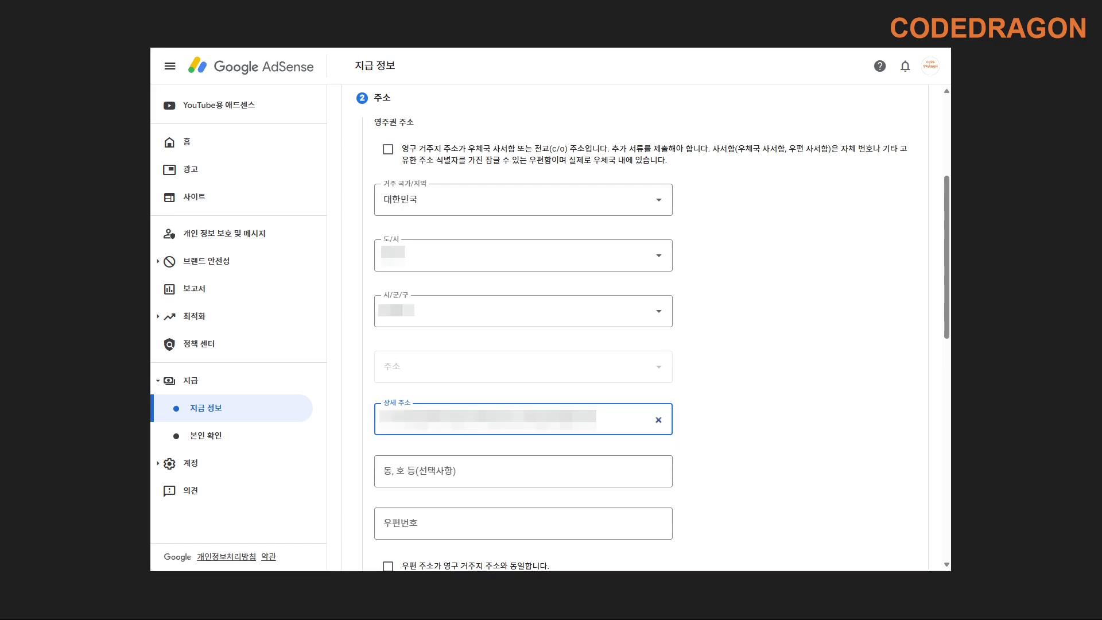
scroll(631, 327, "down", 5)
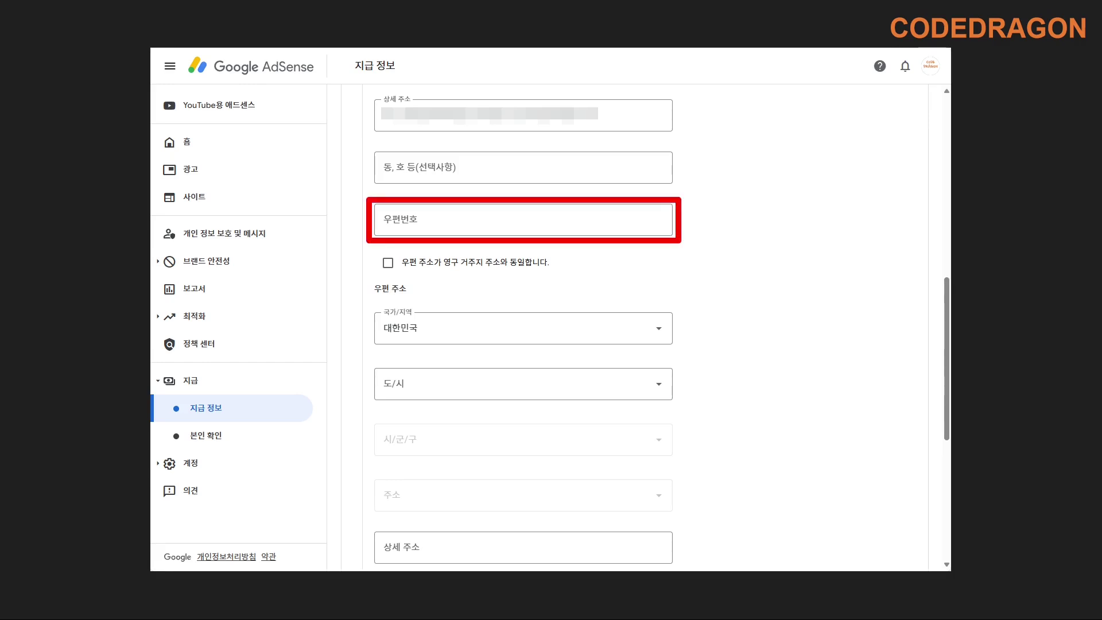
left_click(384, 220)
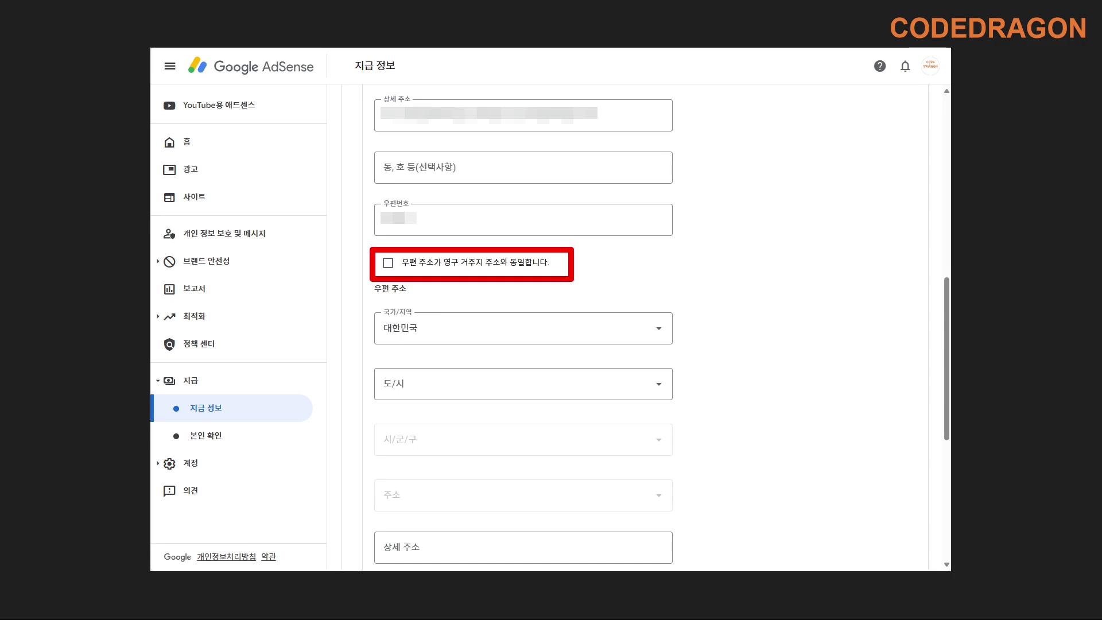
left_click(387, 263)
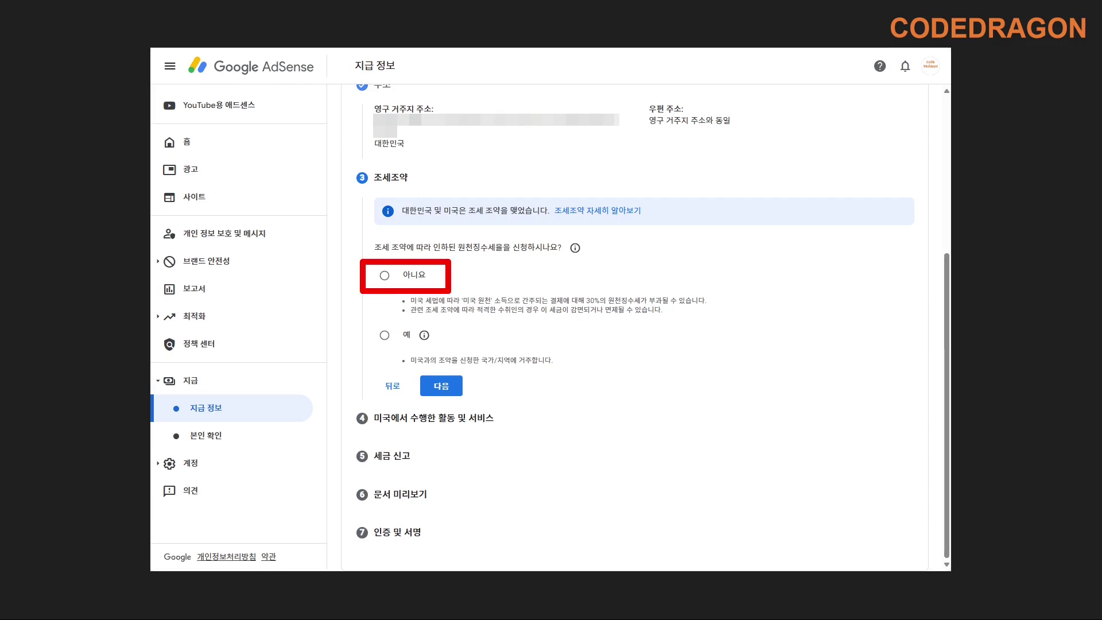
Answer 아니요 to claiming a reduced treaty withholding rate and 아니요 to performing activities and services for Google in the U.S.
left_click(384, 275)
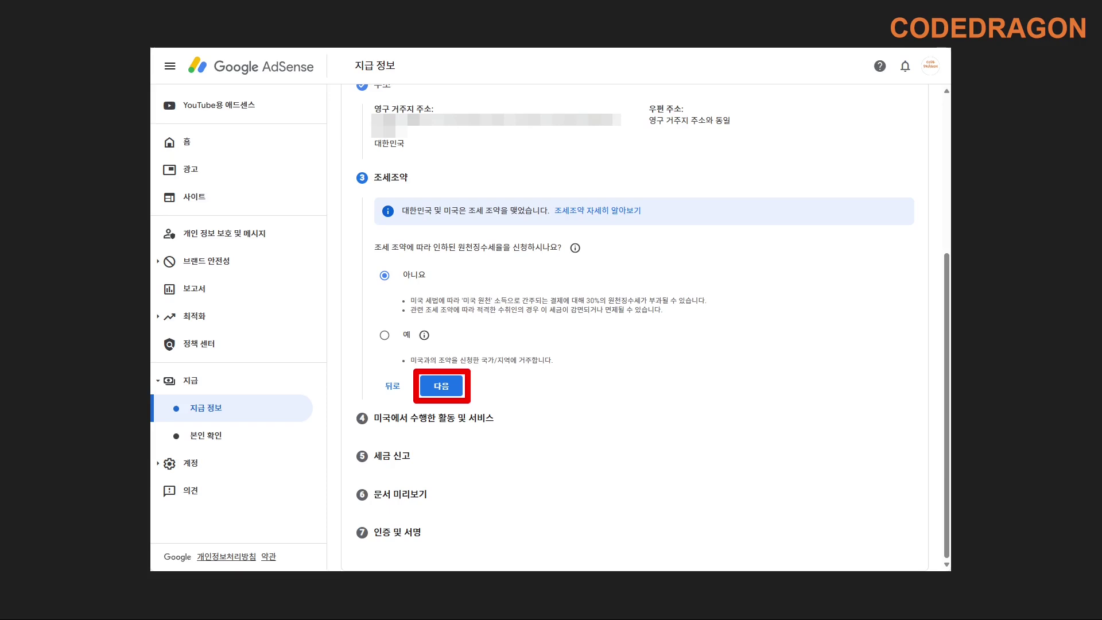
left_click(440, 385)
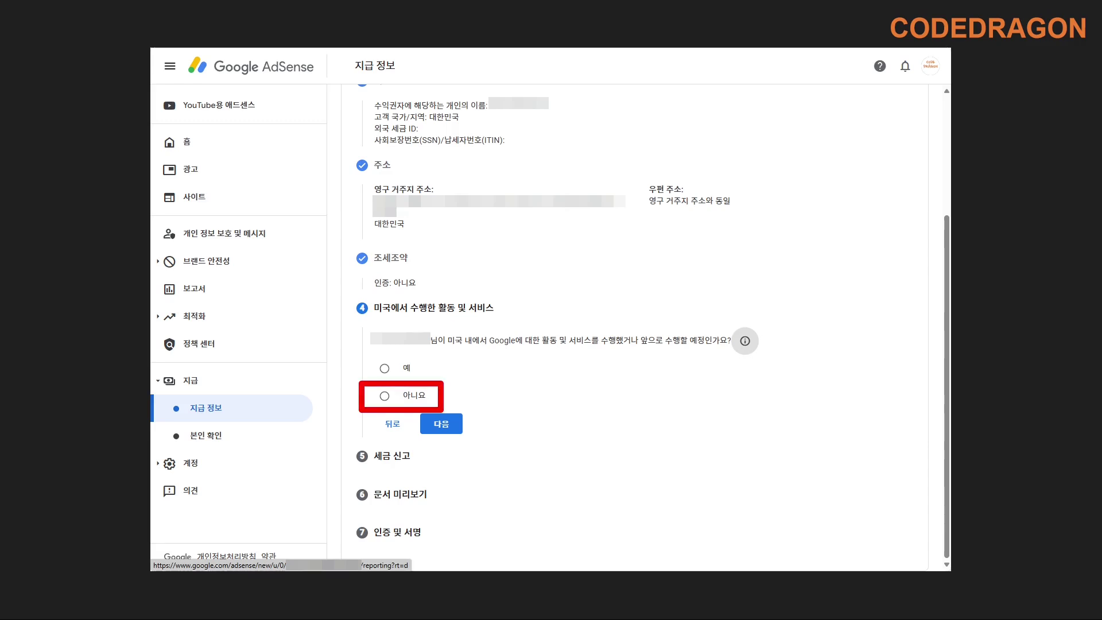
left_click(384, 395)
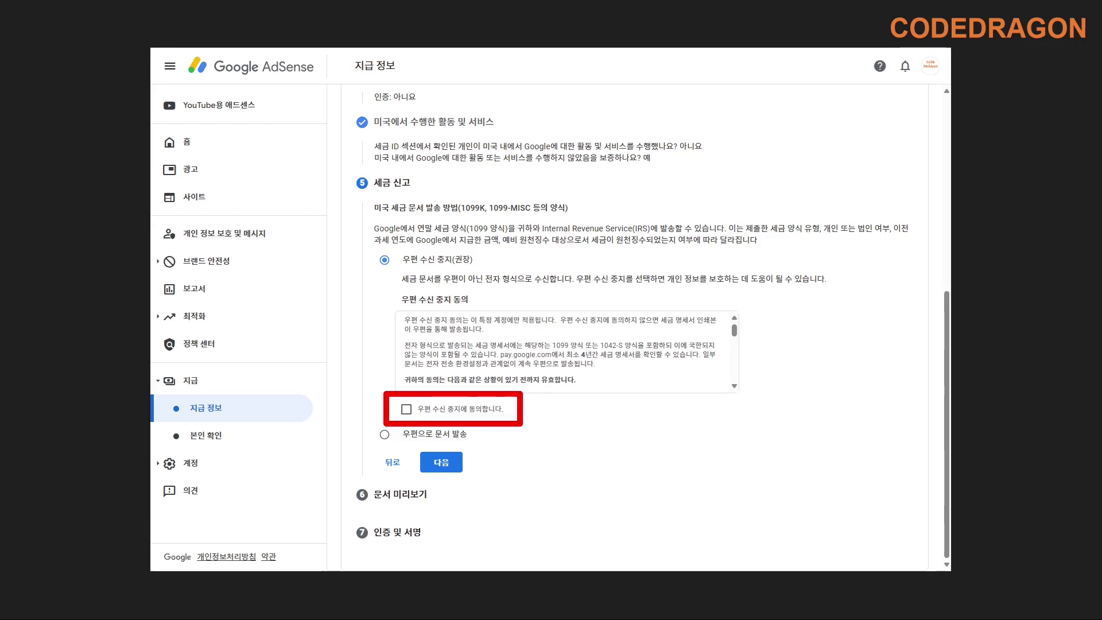
Consent to stopping postal delivery of tax documents and confirm that the generated W-8BEN document was reviewed and is accurate.
left_click(406, 408)
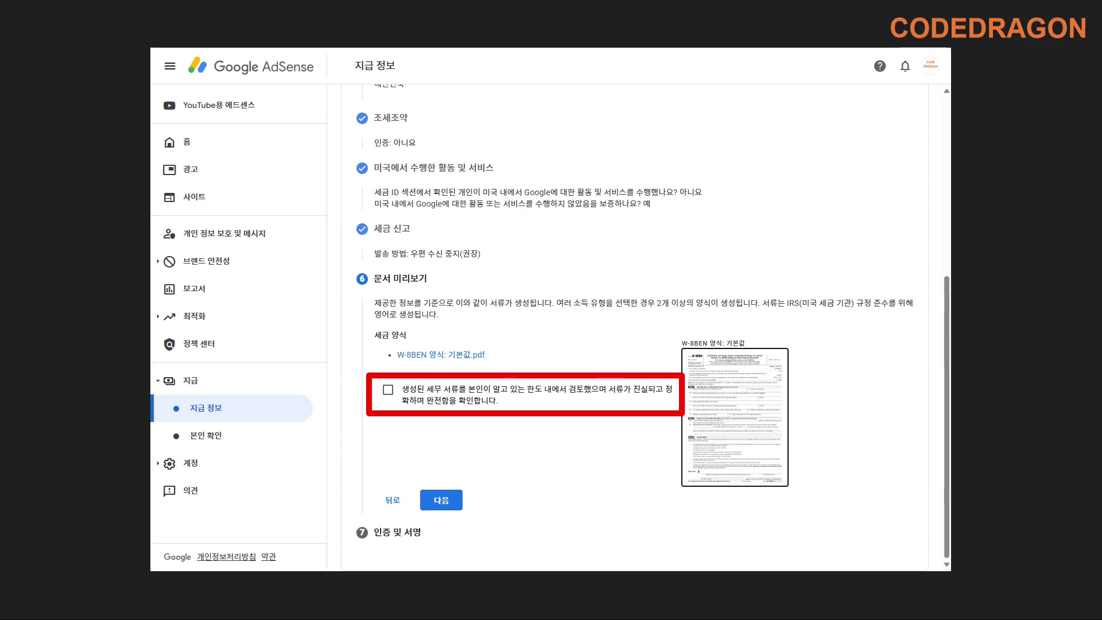
left_click(387, 389)
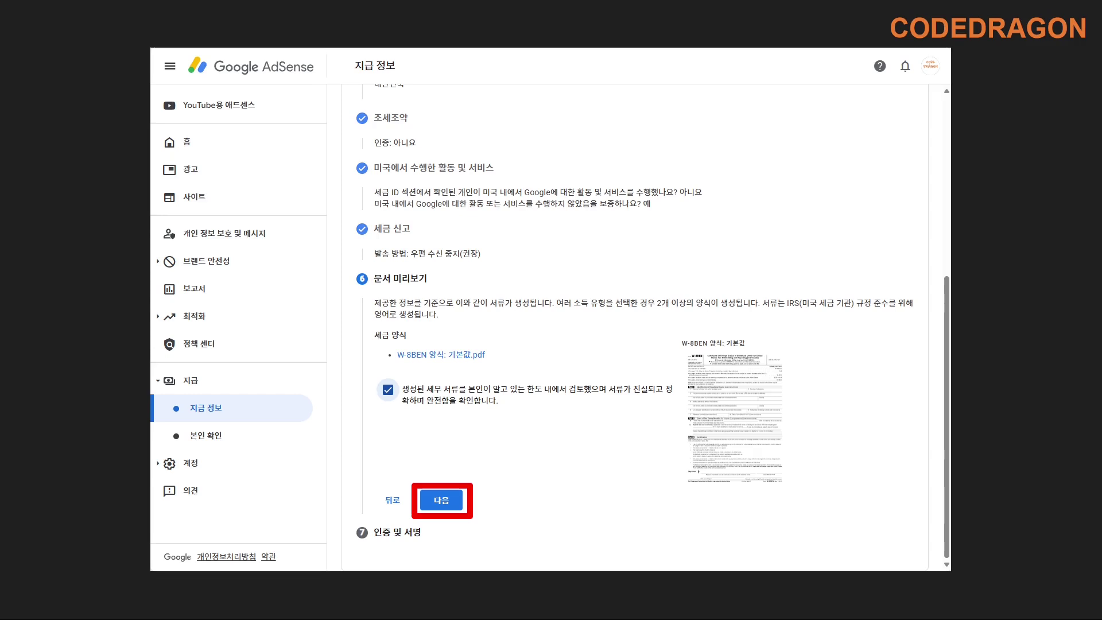
left_click(441, 500)
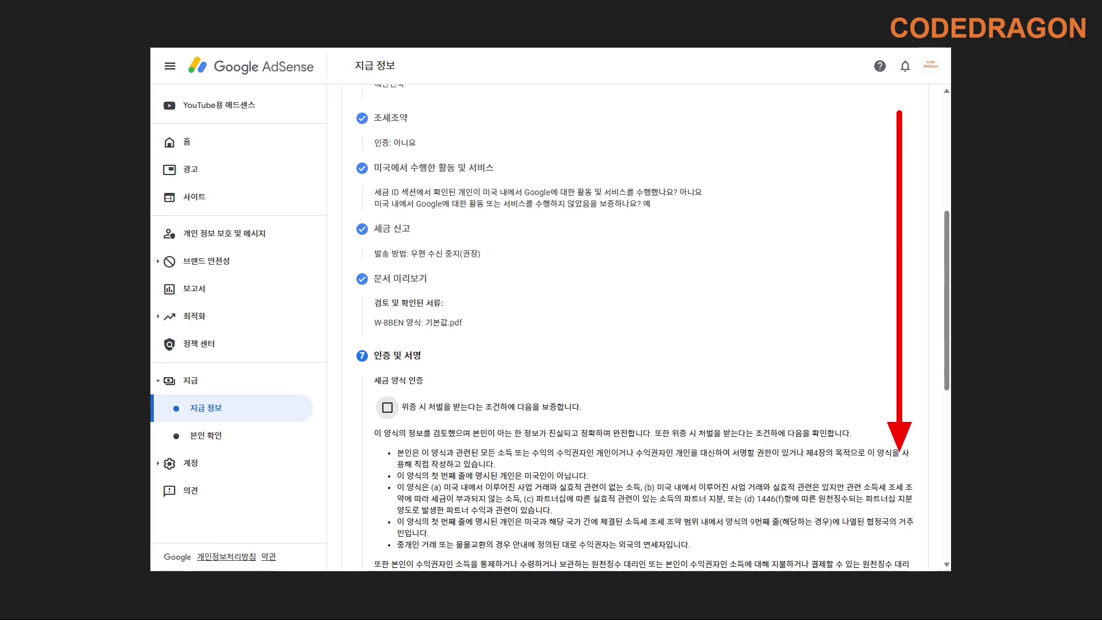
Certify the tax form statements under penalty of perjury in the 인증 및 서명 section.
scroll(634, 327, "down", 4)
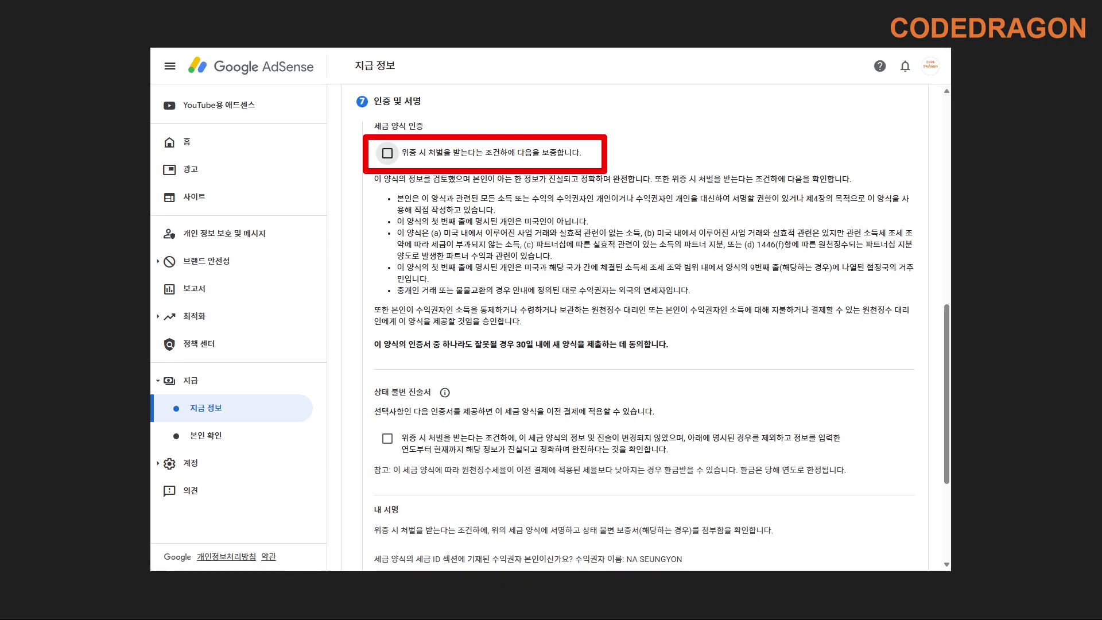
left_click(387, 153)
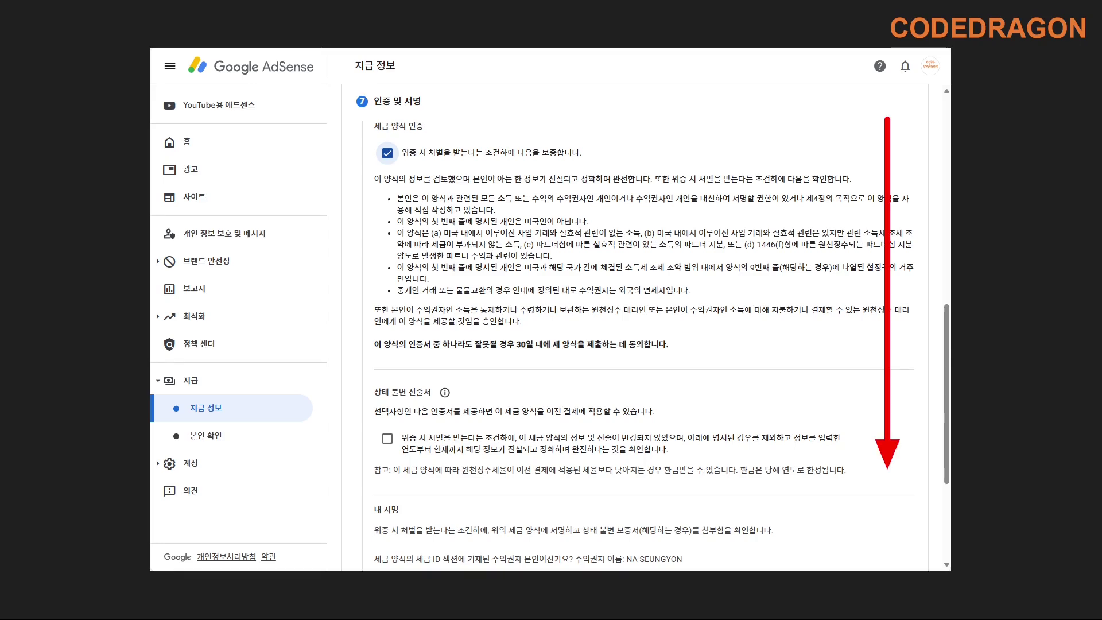
scroll(642, 327, "down", 3)
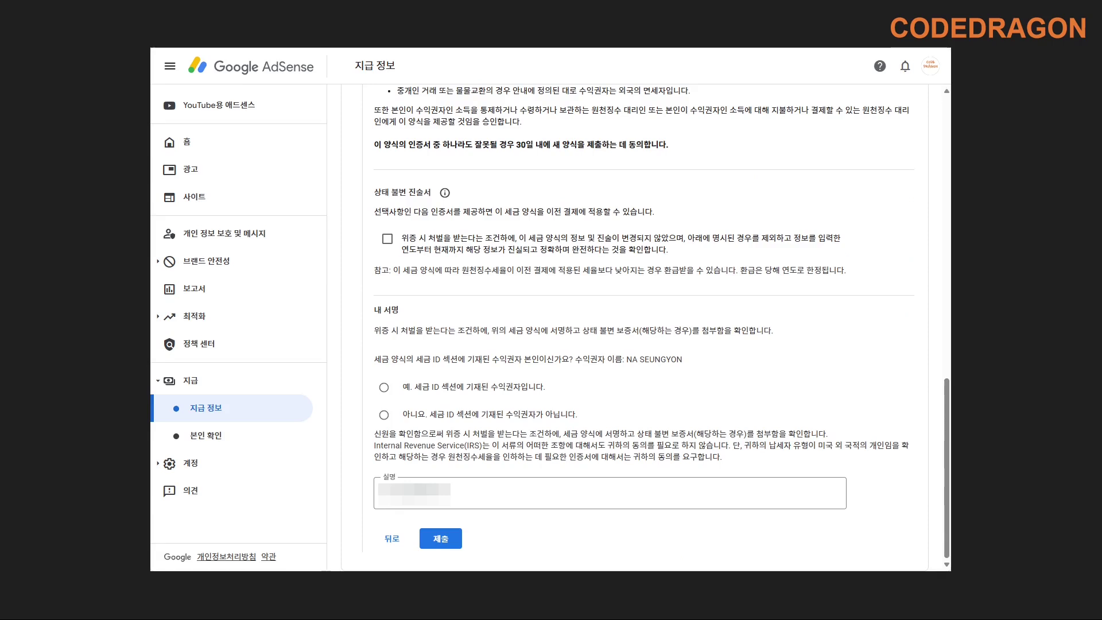